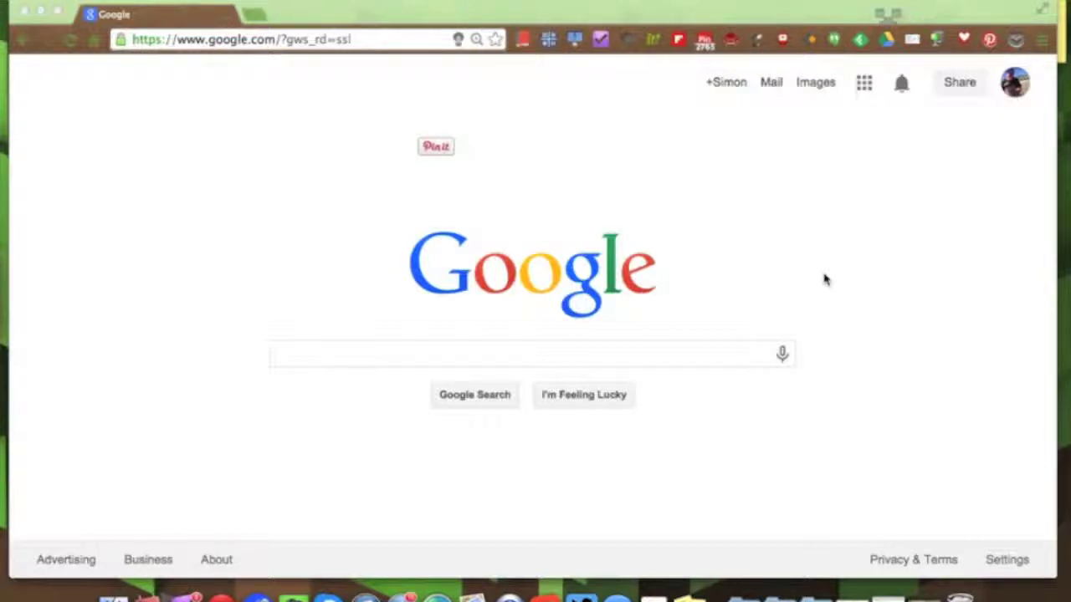
- Bring the browser forward and show the Google apps panel on the Google home page
{"action": "left_click", "coordinate": [641, 12]}
{"action": "left_click_drag", "start_coordinate": [644, 13], "coordinate": [647, 13]}
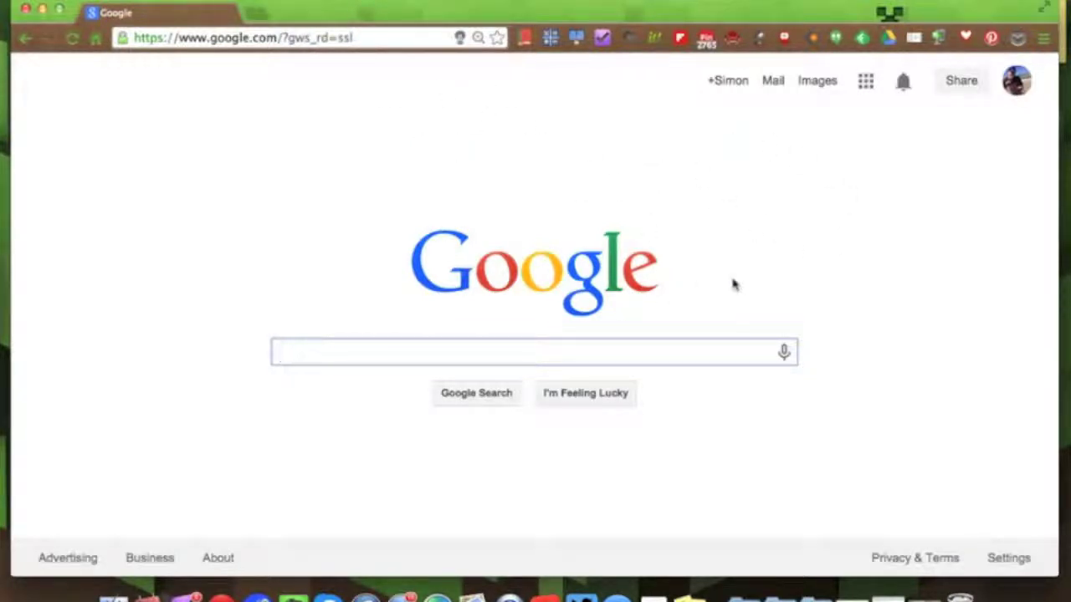
{"action": "left_click", "coordinate": [866, 84]}
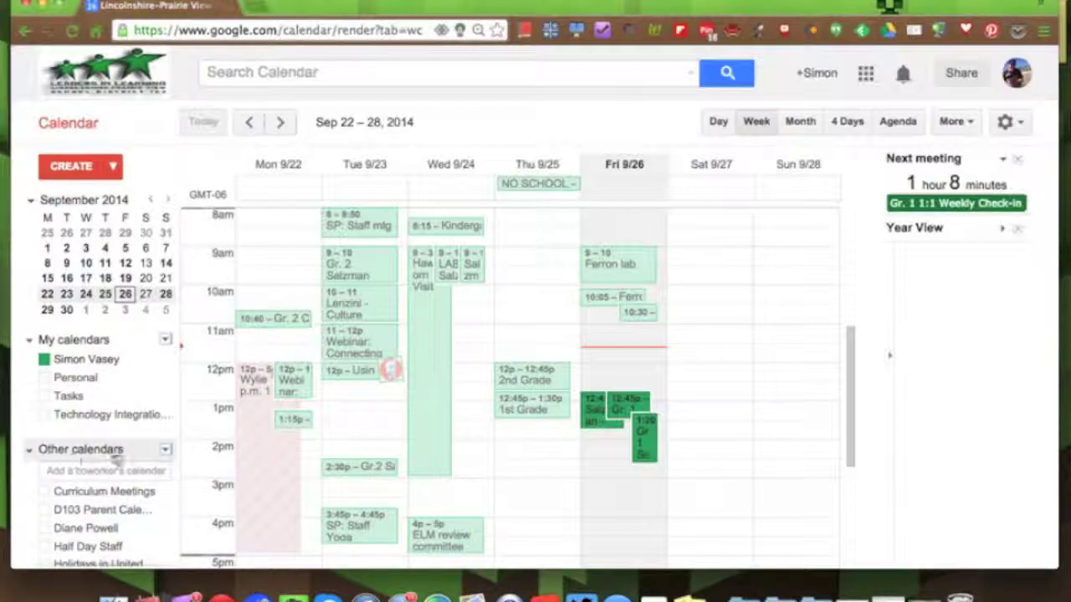
- Show the Other calendars options menu in the Sep 22–28, 2014 week
{"action": "left_click", "coordinate": [165, 450]}
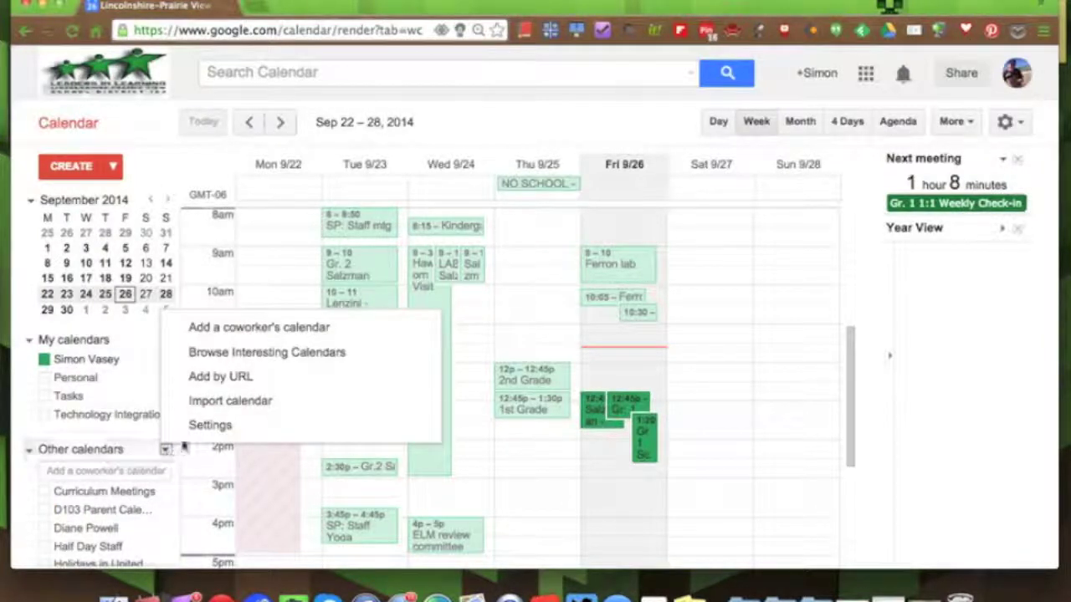
- Subscribe to Sprague Laptop Lab from the d103.org resource calendars and return to the week
{"action": "left_click", "coordinate": [268, 366]}
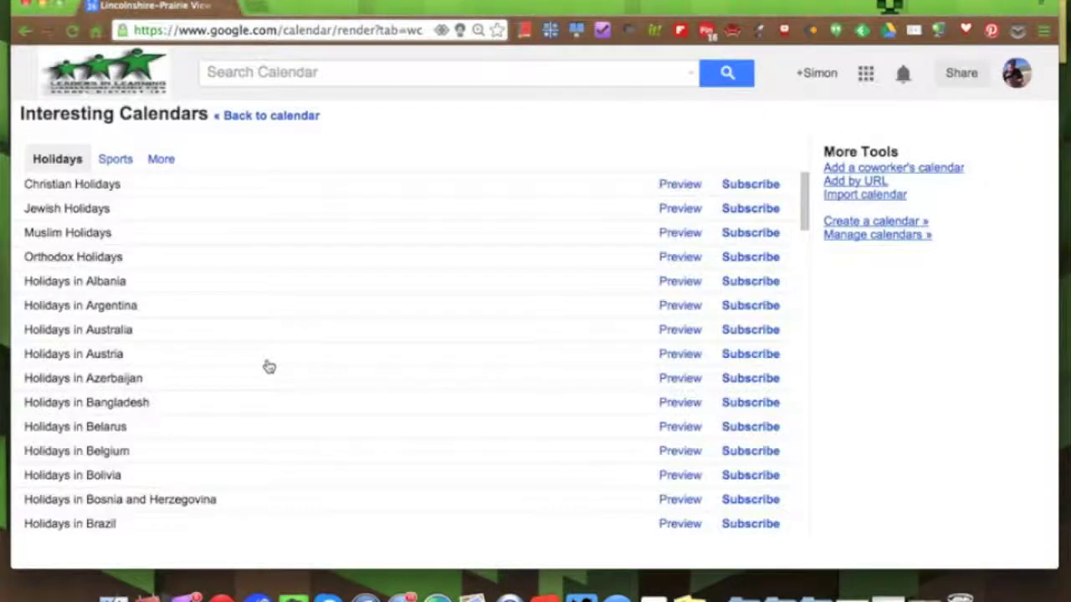
{"action": "left_click", "coordinate": [106, 160]}
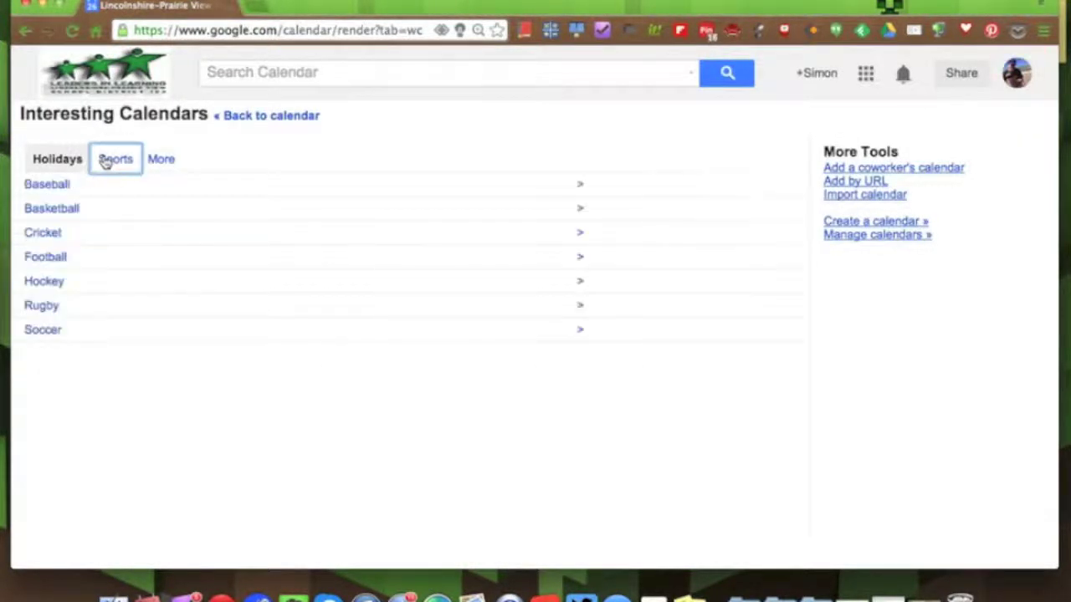
{"action": "left_click", "coordinate": [153, 160]}
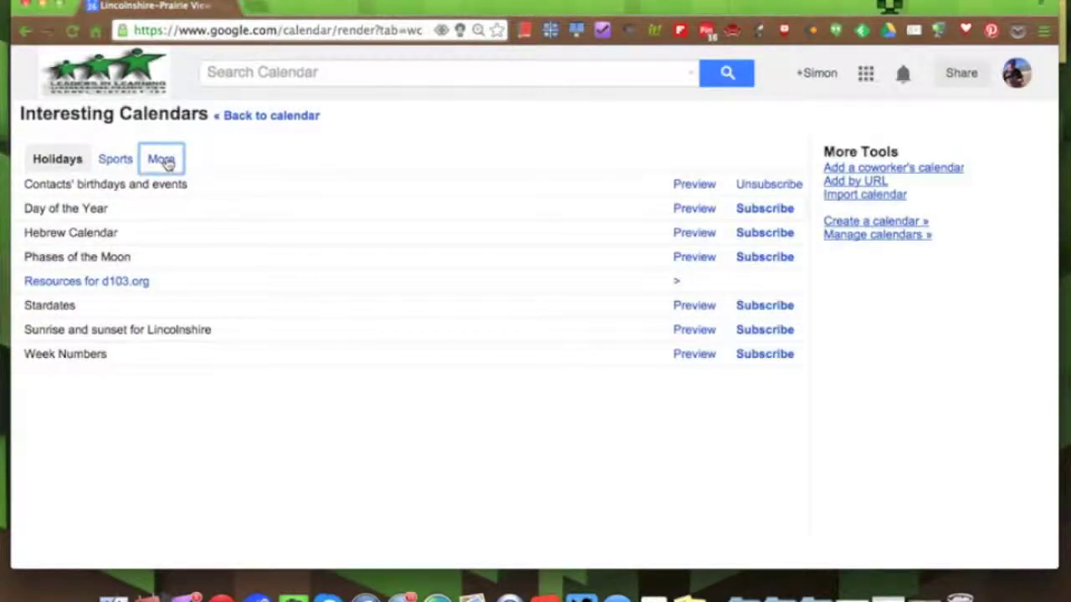
{"action": "left_click", "coordinate": [147, 283]}
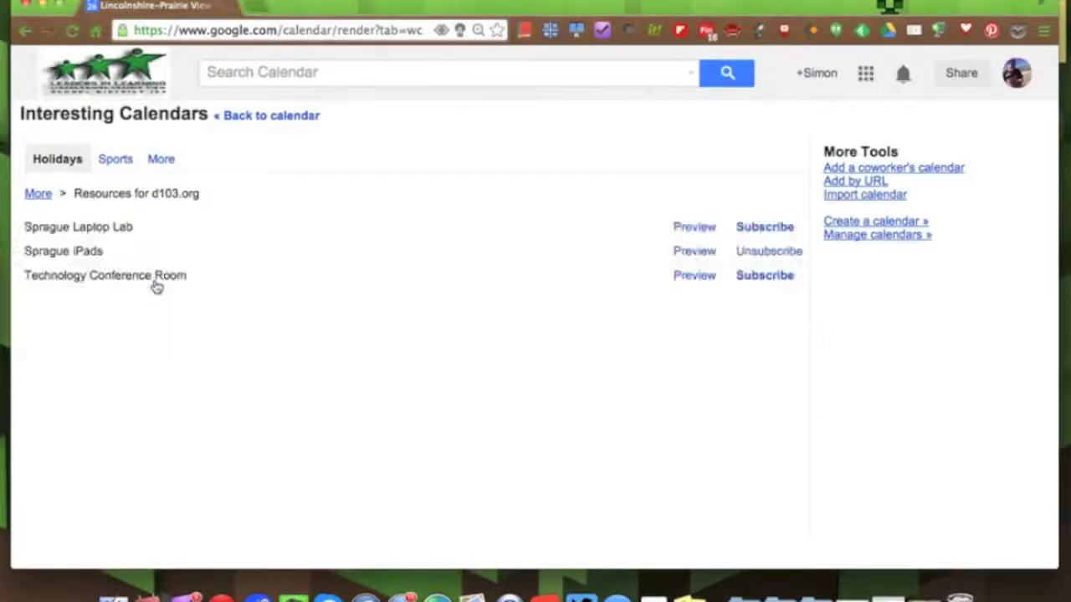
{"action": "left_click", "coordinate": [762, 230]}
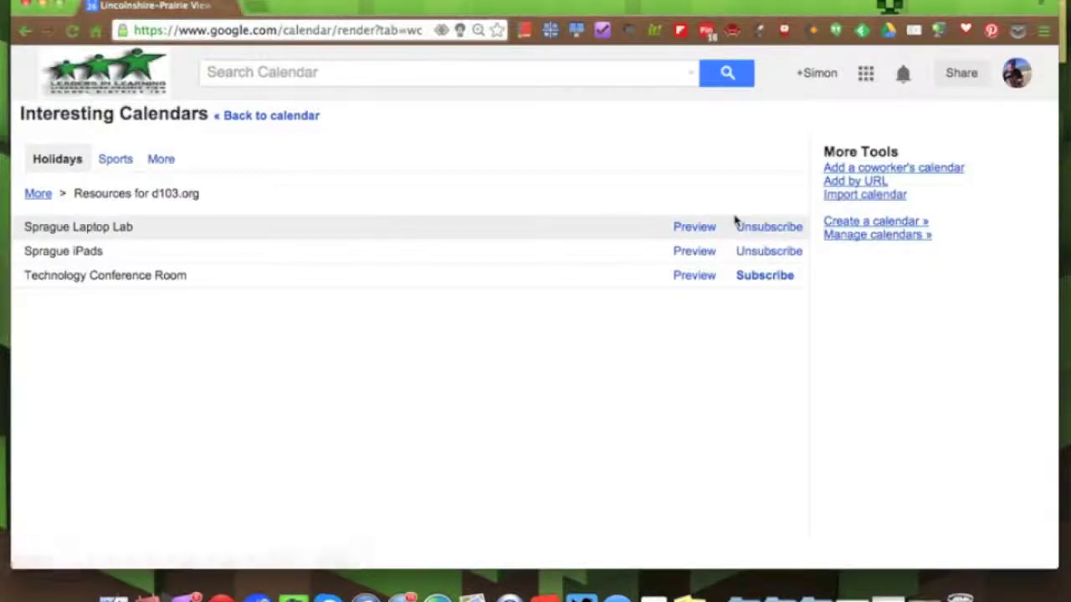
{"action": "left_click", "coordinate": [270, 118]}
{"action": "scroll", "coordinate": [116, 539], "scroll_direction": "down", "scroll_amount": 3}
{"action": "scroll", "coordinate": [116, 538], "scroll_direction": "down", "scroll_amount": 2}
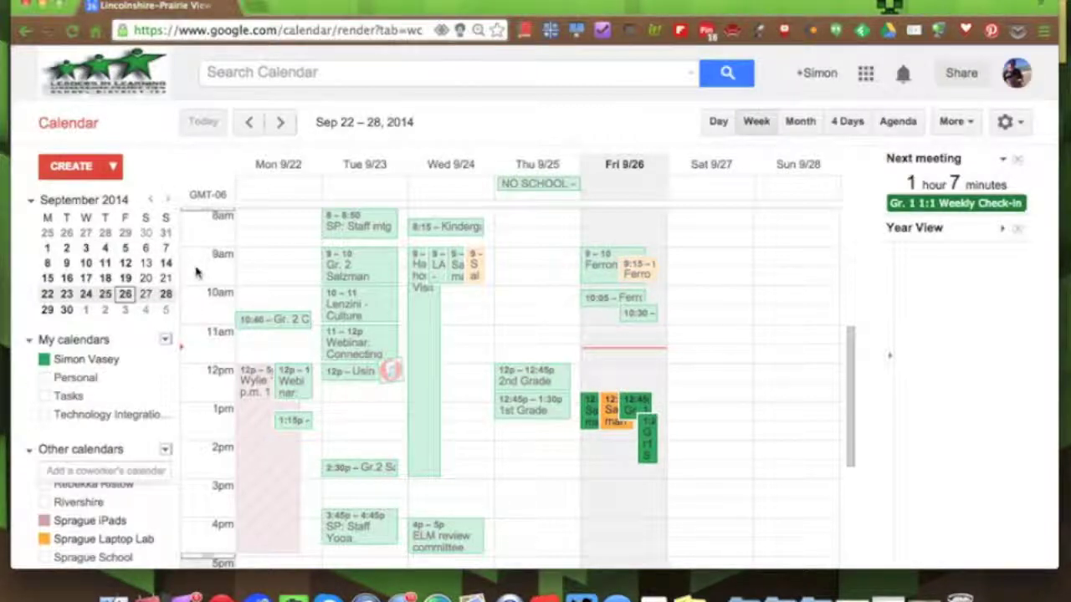
- In next week, create a Tuesday 9/30 10:00–11:30am event and edit its full details
{"action": "left_click", "coordinate": [281, 123]}
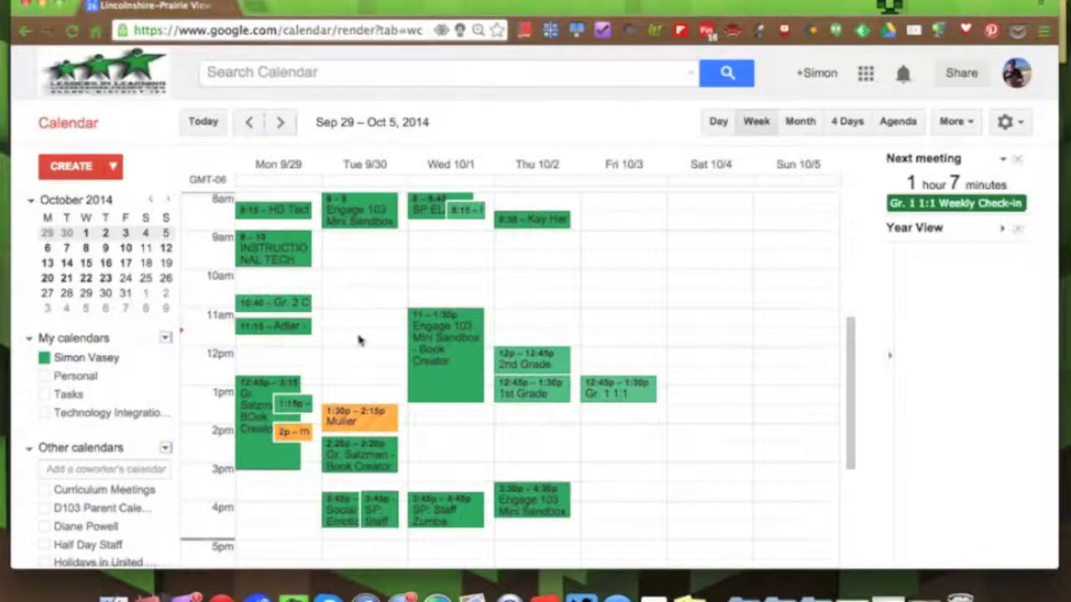
{"action": "left_click_drag", "start_coordinate": [370, 277], "coordinate": [363, 345]}
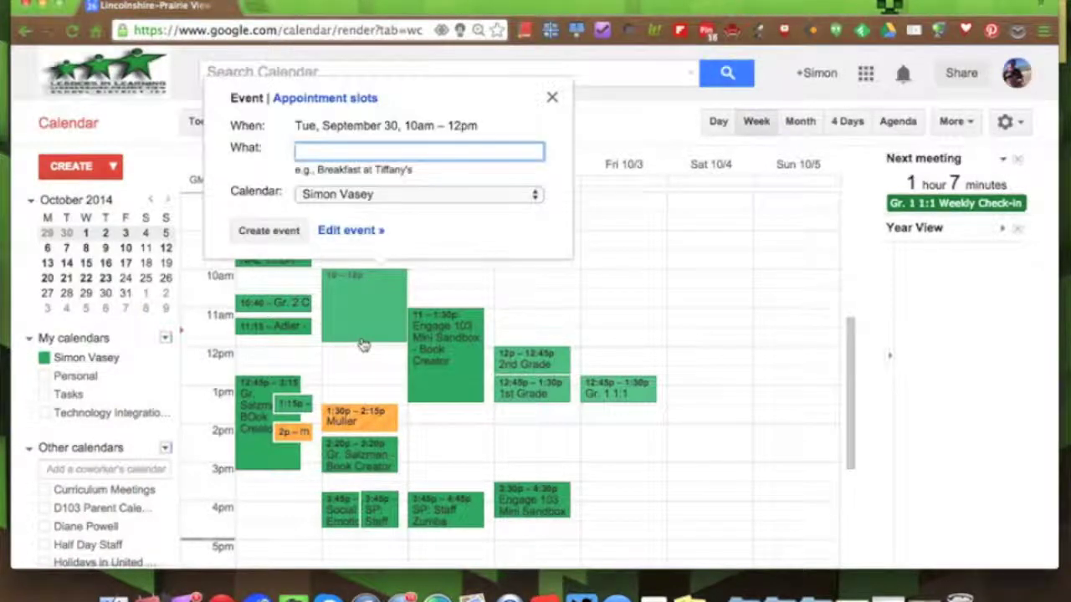
{"action": "left_click", "coordinate": [552, 98]}
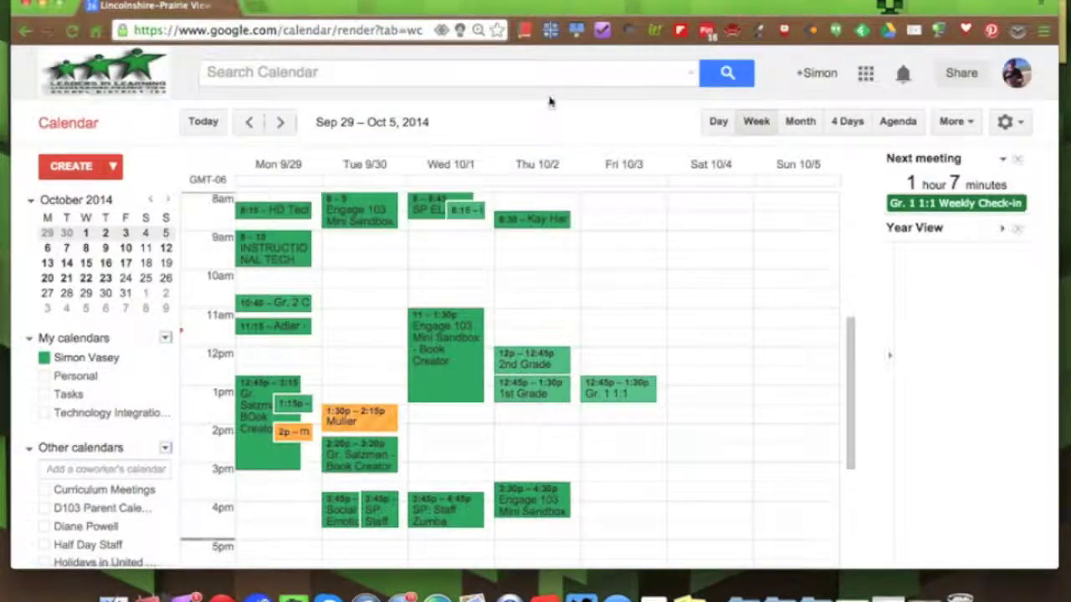
{"action": "left_click", "coordinate": [71, 166]}
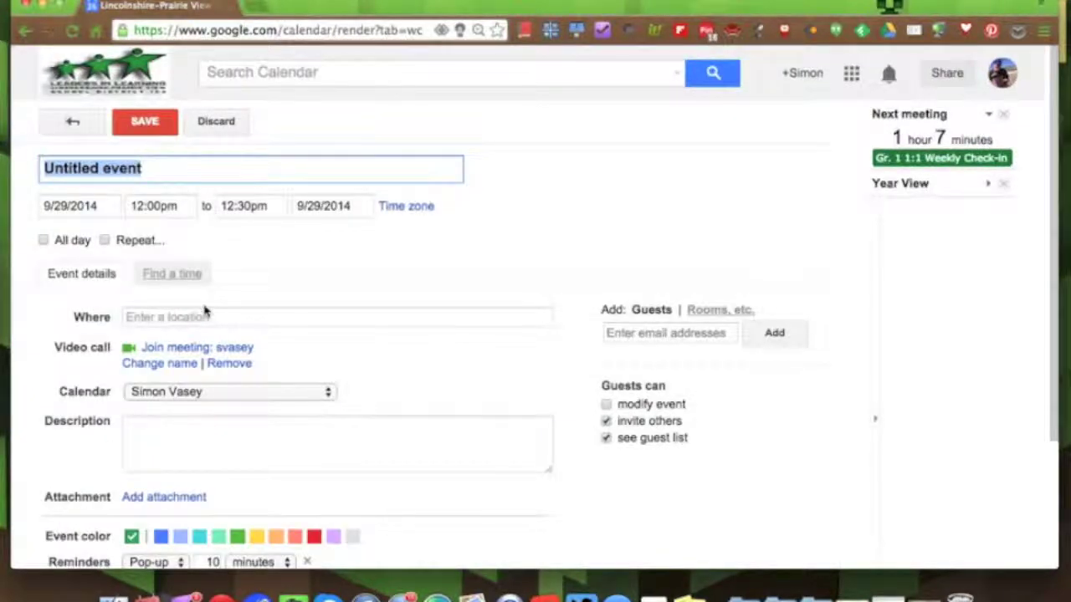
{"action": "left_click", "coordinate": [72, 121]}
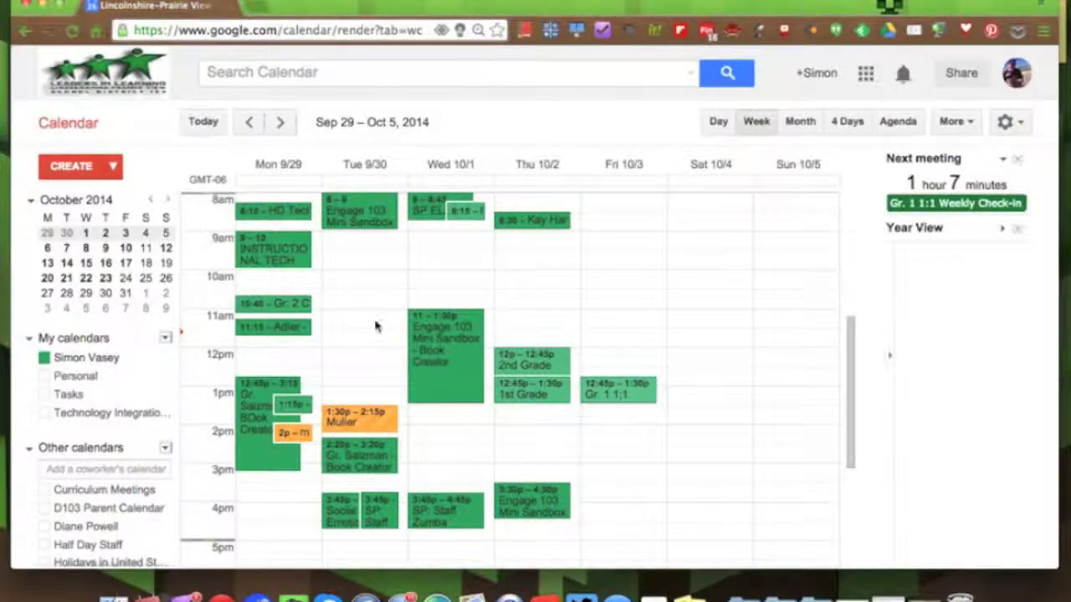
{"action": "left_click_drag", "start_coordinate": [373, 274], "coordinate": [366, 330]}
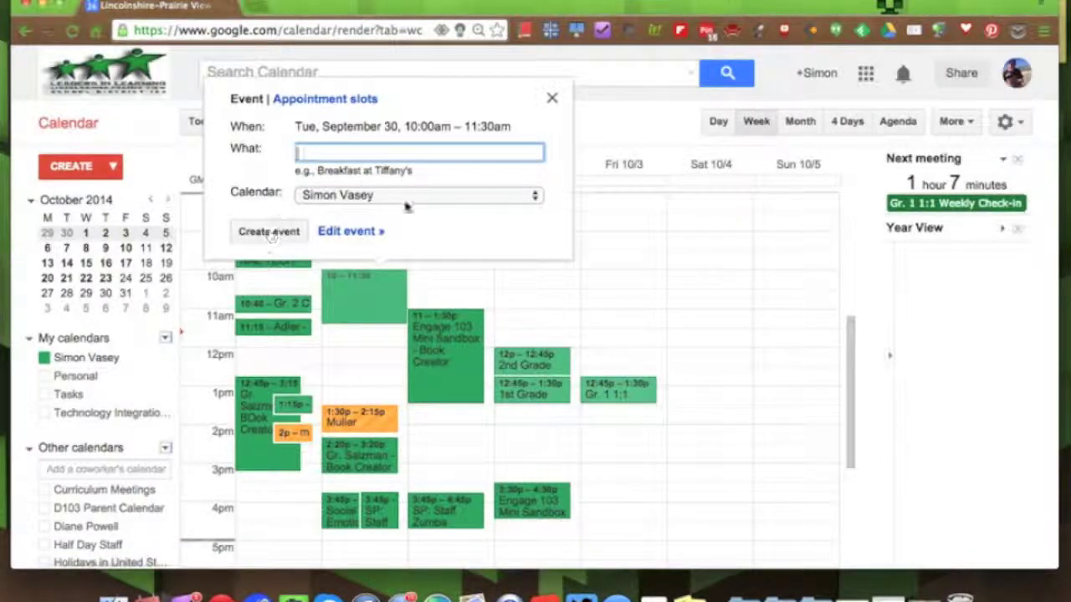
{"action": "left_click", "coordinate": [343, 231]}
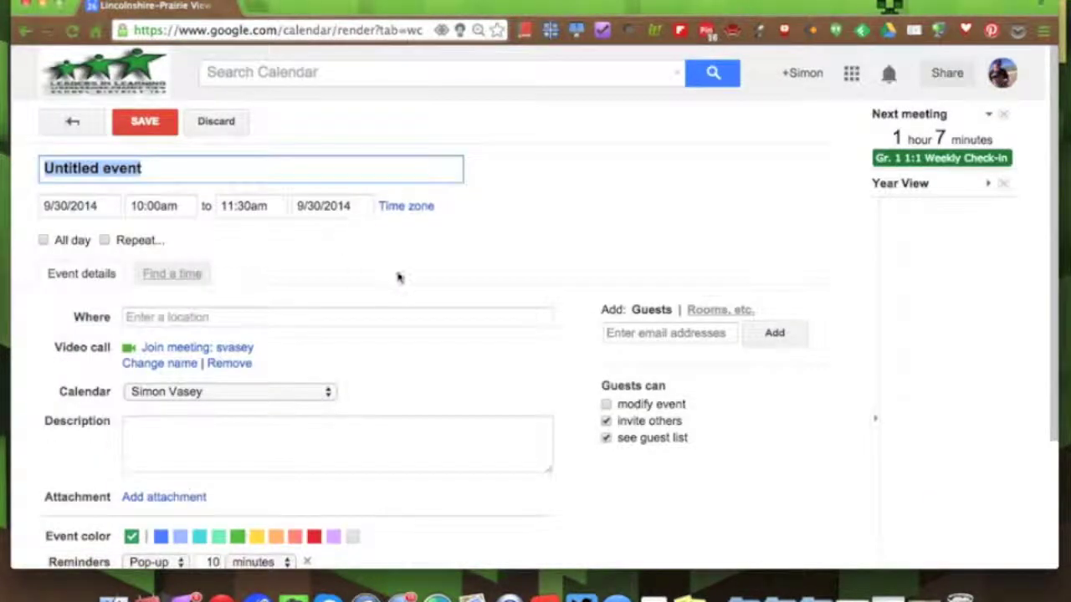
- Book Sprague Laptop Lab as the event's room and title it with the teacher's name
{"action": "left_click", "coordinate": [711, 312]}
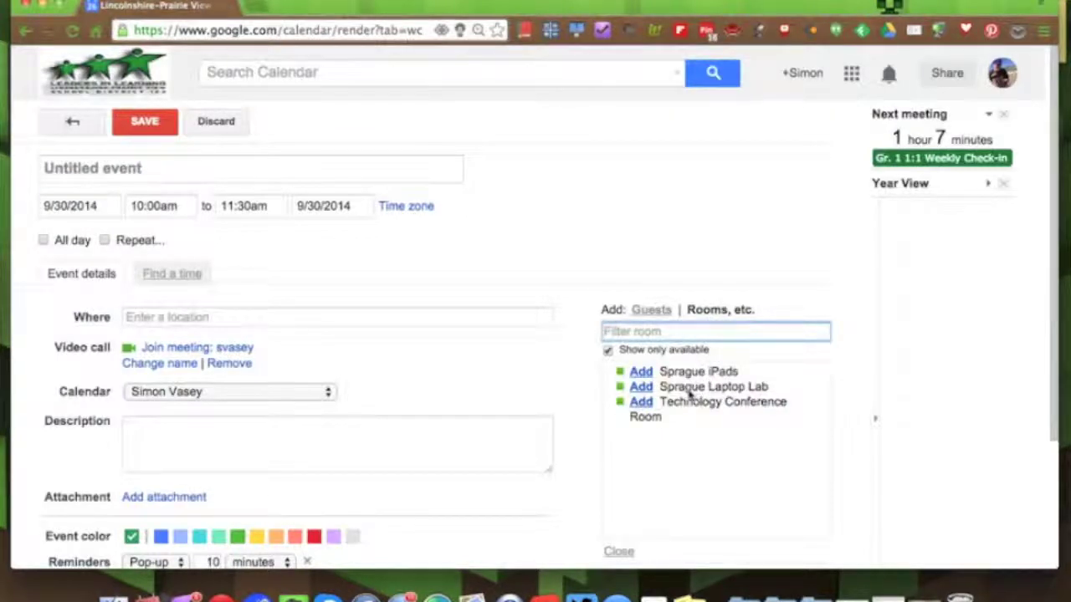
{"action": "left_click", "coordinate": [641, 387]}
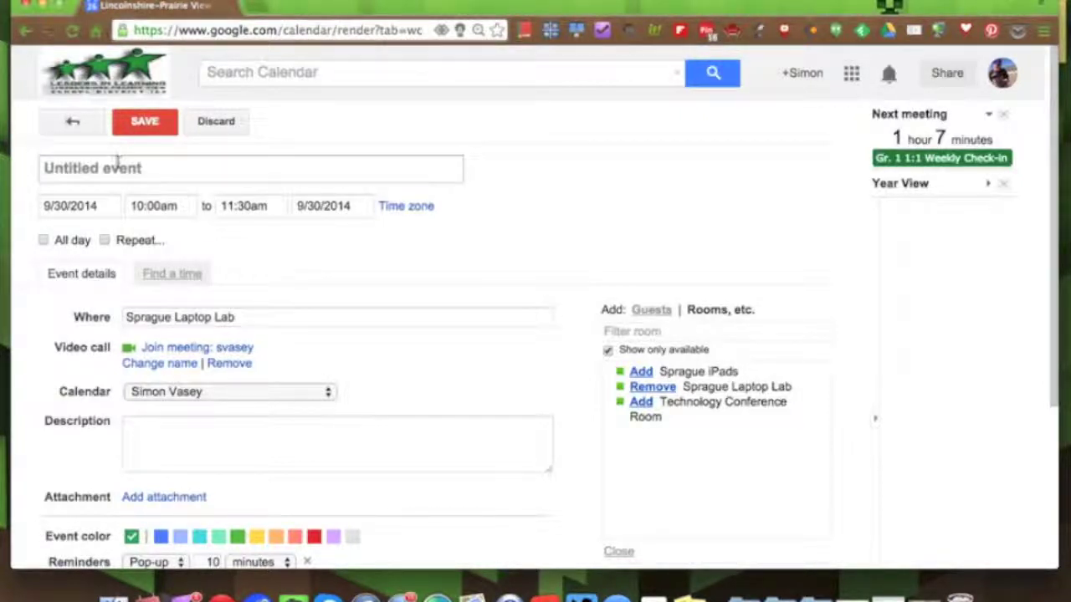
{"action": "left_click", "coordinate": [117, 167]}
{"action": "type", "text": "Vasey"}
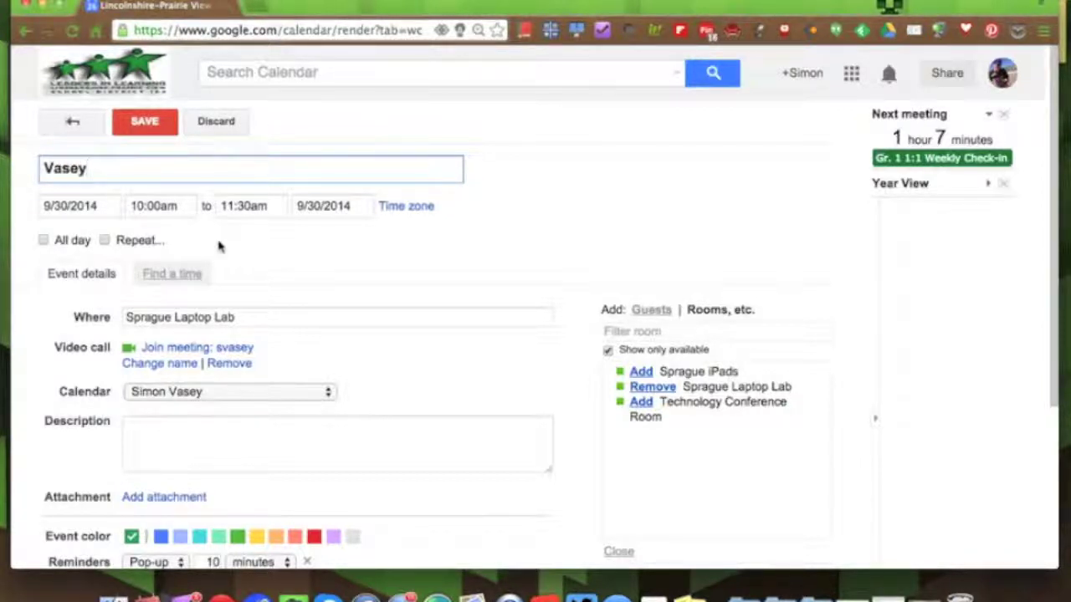
- Change the event's time to 10:05am–11:35am
{"action": "left_click", "coordinate": [159, 205]}
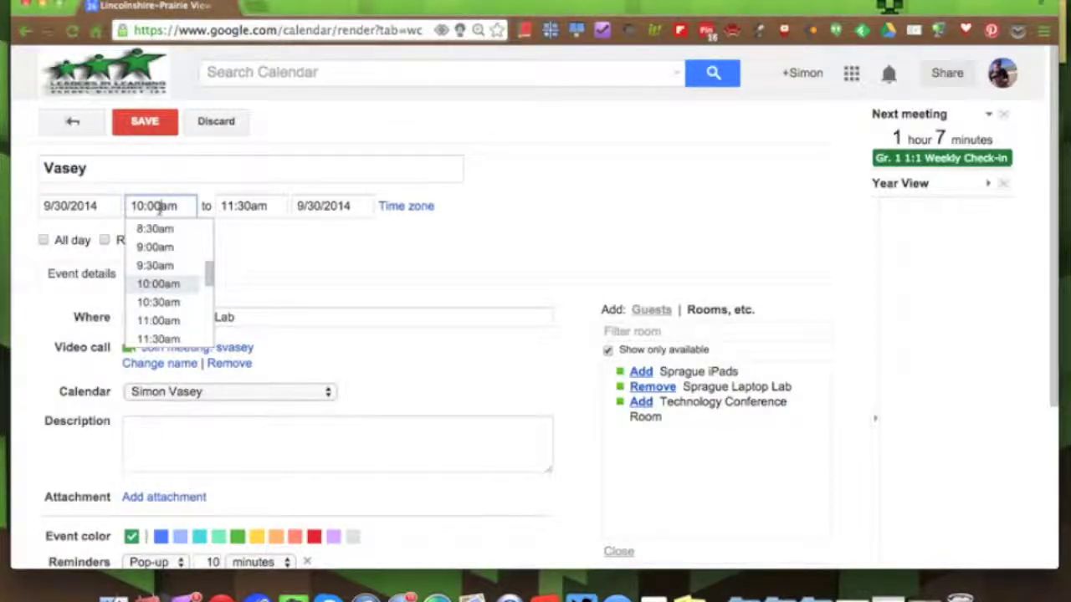
{"action": "key", "text": "BackSpace"}
{"action": "type", "text": "5"}
{"action": "left_click", "coordinate": [266, 209]}
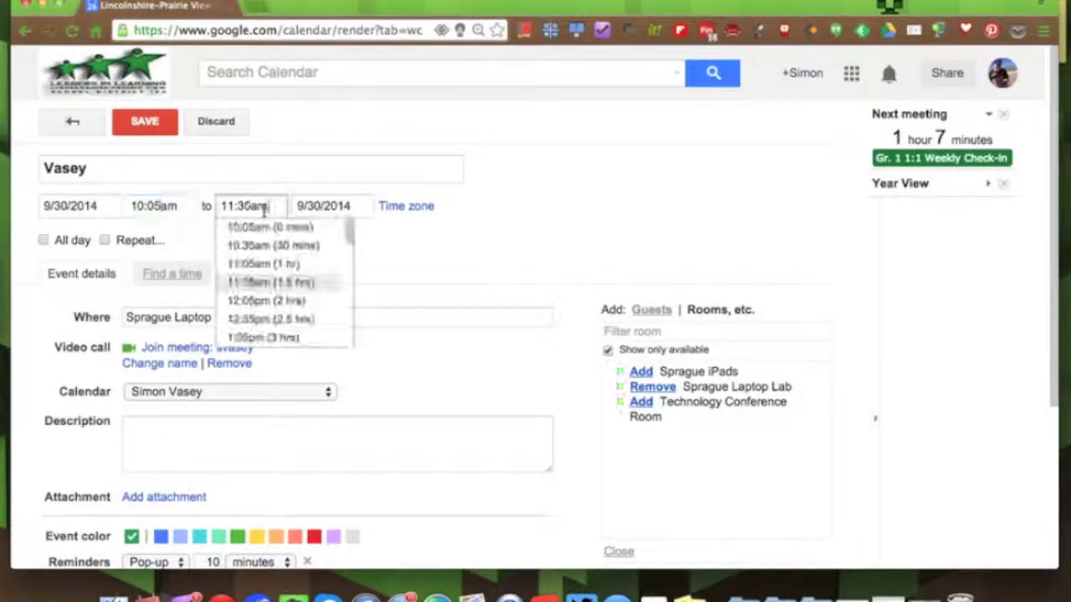
{"action": "key", "text": "BackSpace"}
{"action": "type", "text": "5"}
{"action": "left_click", "coordinate": [272, 177]}
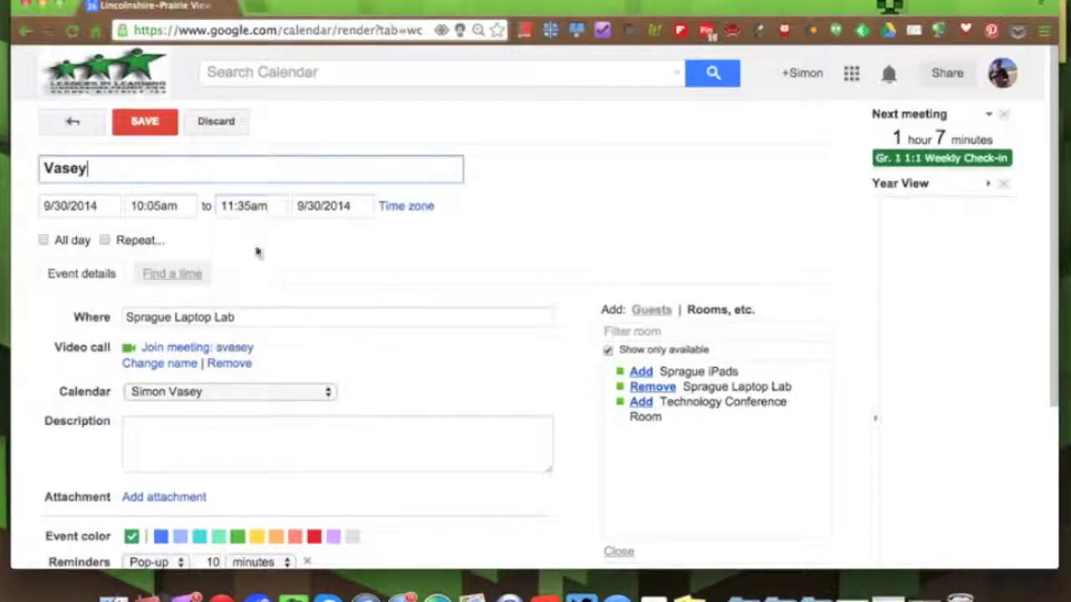
- Add the description 'Using World Book Online for social studies research' and save the event
{"action": "left_click", "coordinate": [198, 450]}
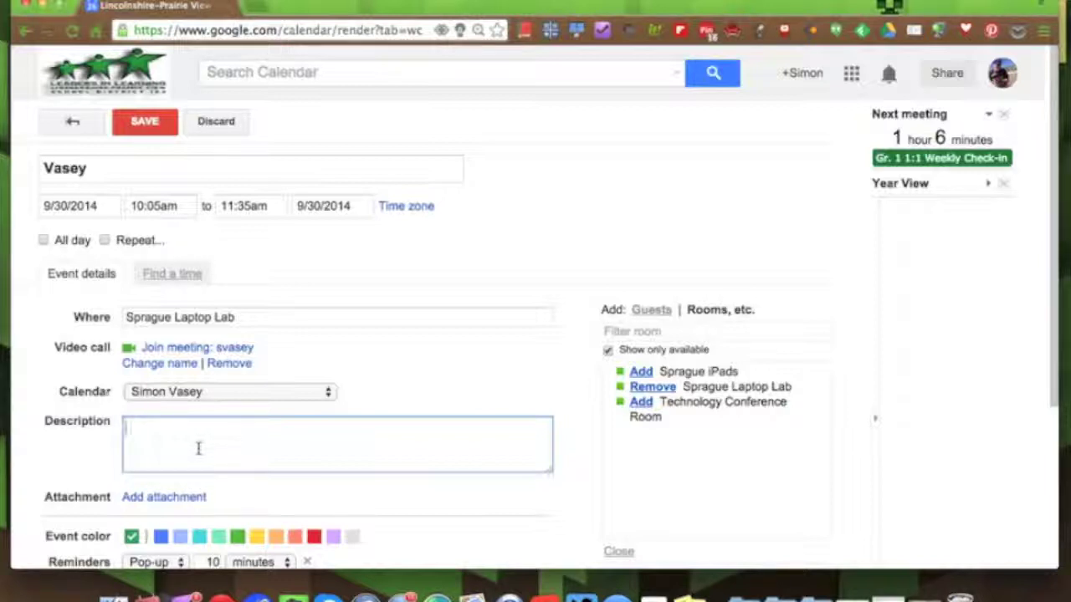
{"action": "type", "text": "Using World Book Onl"}
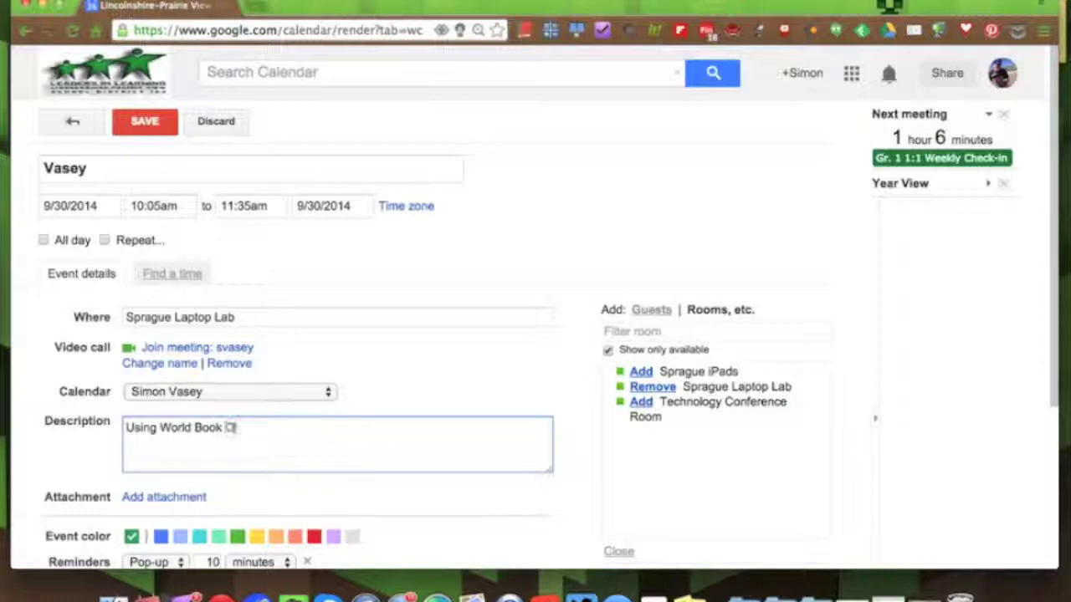
{"action": "type", "text": "ine for soc"}
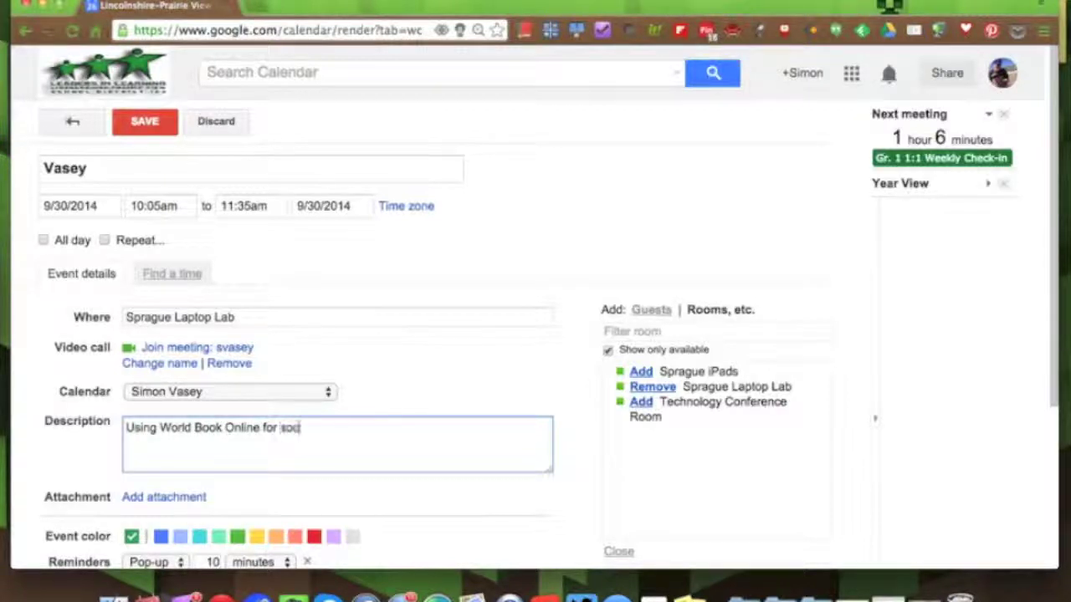
{"action": "type", "text": "ial studies research"}
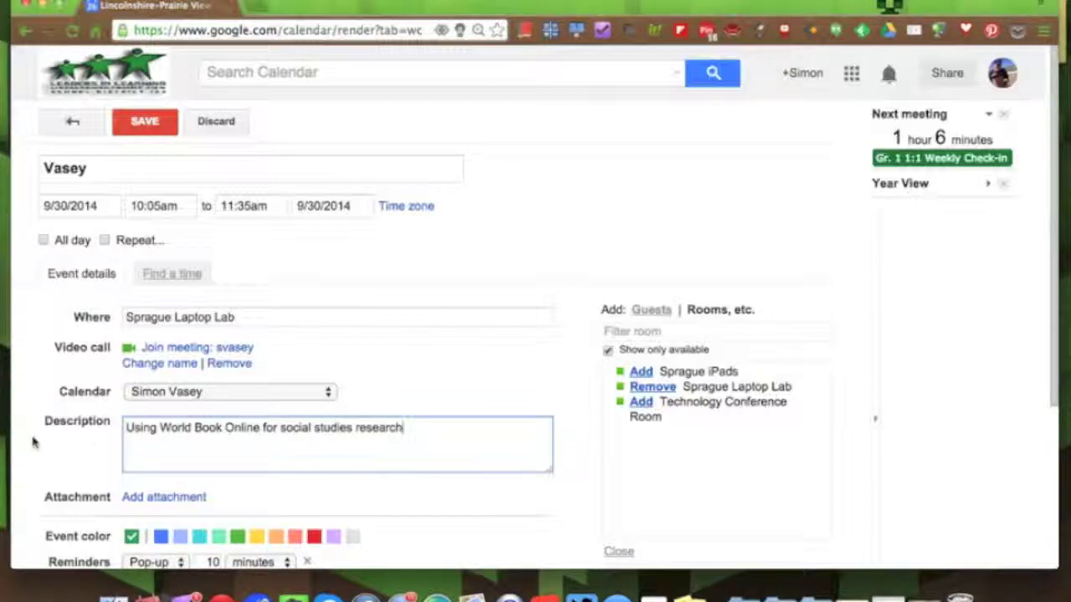
{"action": "scroll", "coordinate": [126, 443], "scroll_direction": "down", "scroll_amount": 3}
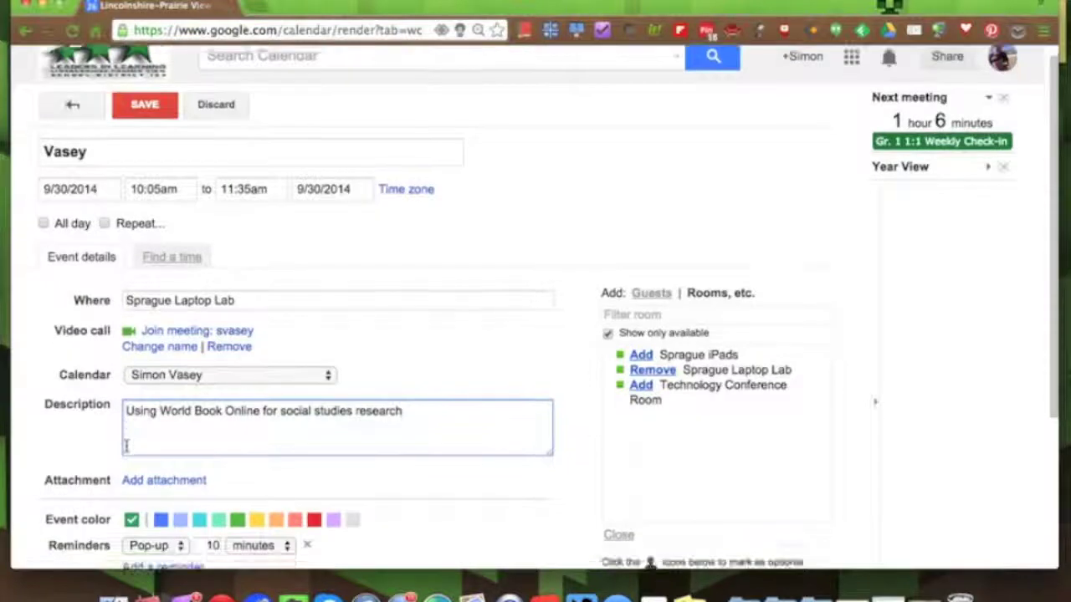
{"action": "scroll", "coordinate": [129, 452], "scroll_direction": "up", "scroll_amount": 3}
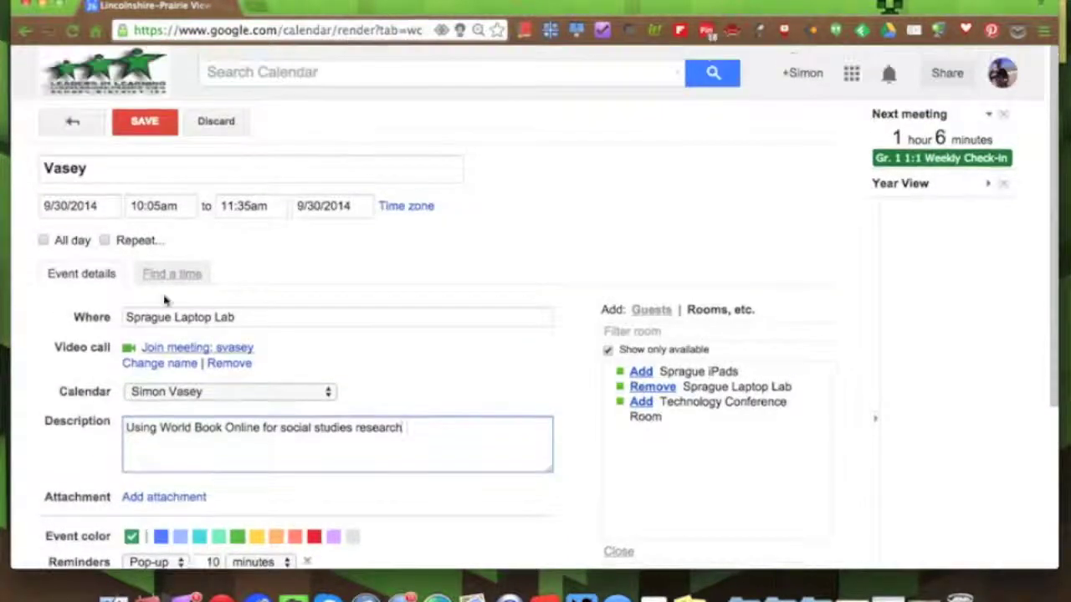
{"action": "left_click", "coordinate": [146, 122]}
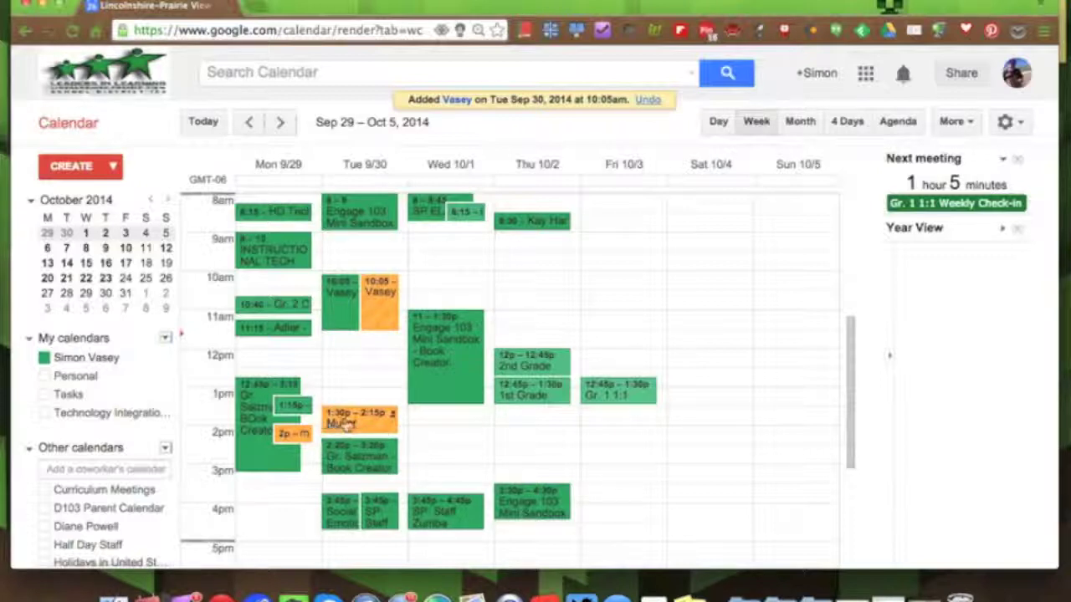
- View another teacher's reservation details in the week, then close them
{"action": "left_click", "coordinate": [365, 413]}
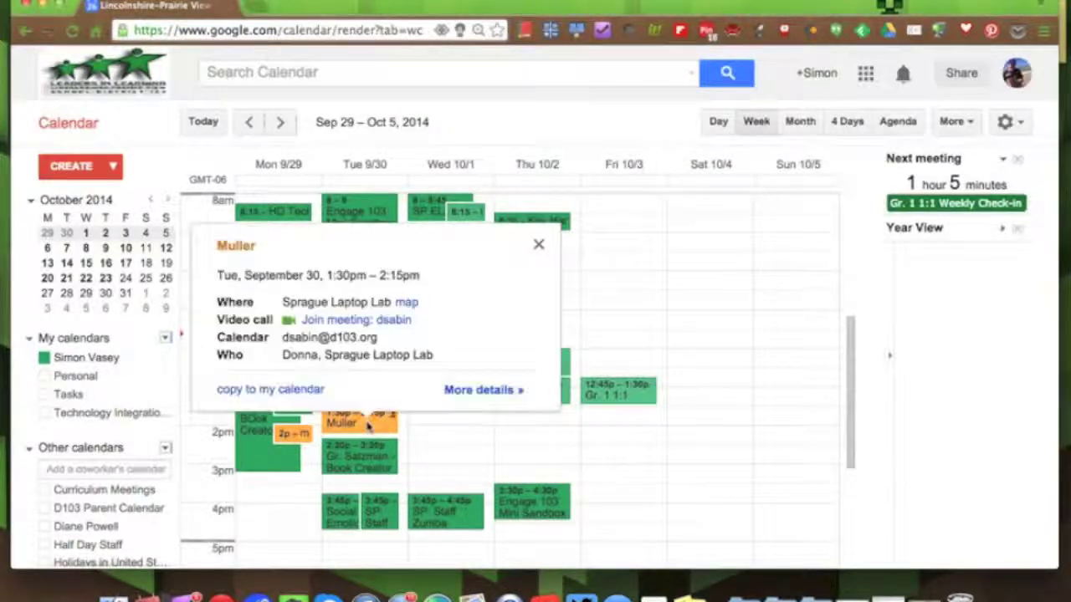
{"action": "left_click", "coordinate": [539, 248]}
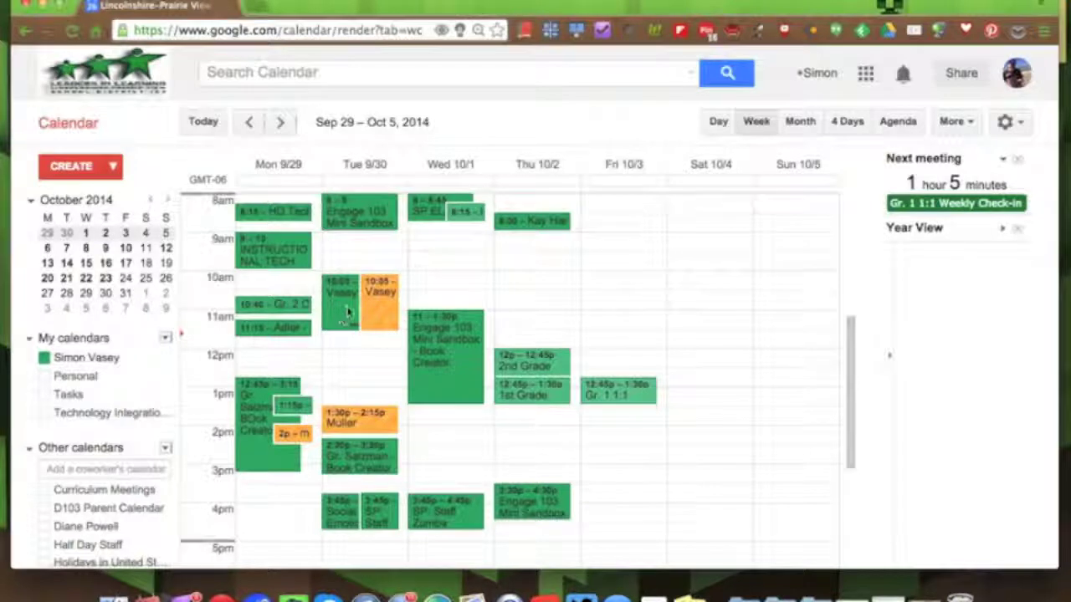
- Move the reservation to Wednesday 9:05, shorten it to end at 10:00, then delete it
{"action": "left_click_drag", "start_coordinate": [343, 312], "coordinate": [535, 281]}
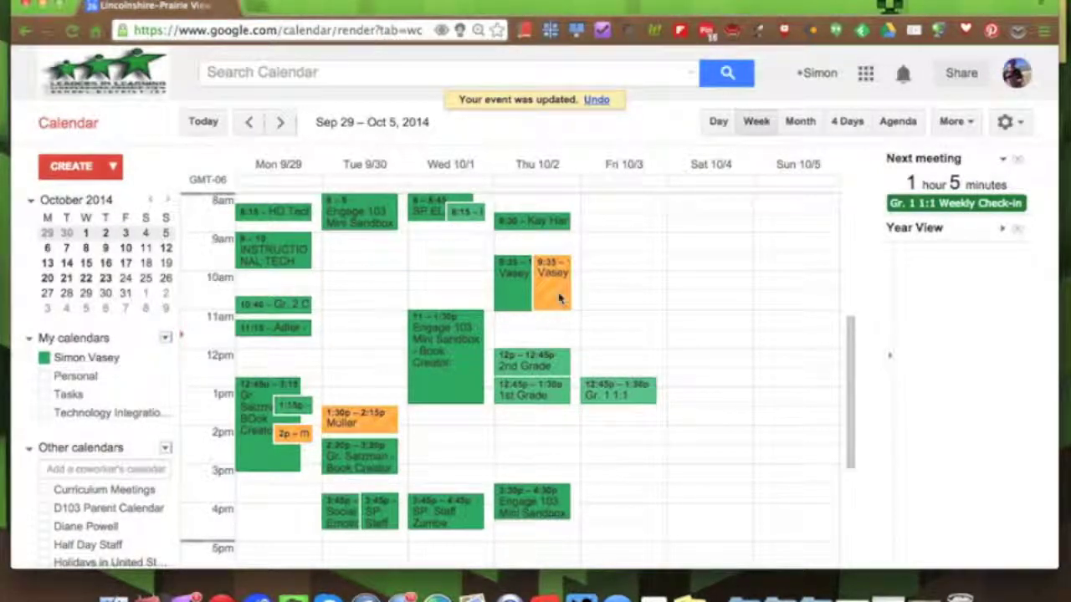
{"action": "left_click_drag", "start_coordinate": [500, 287], "coordinate": [457, 265]}
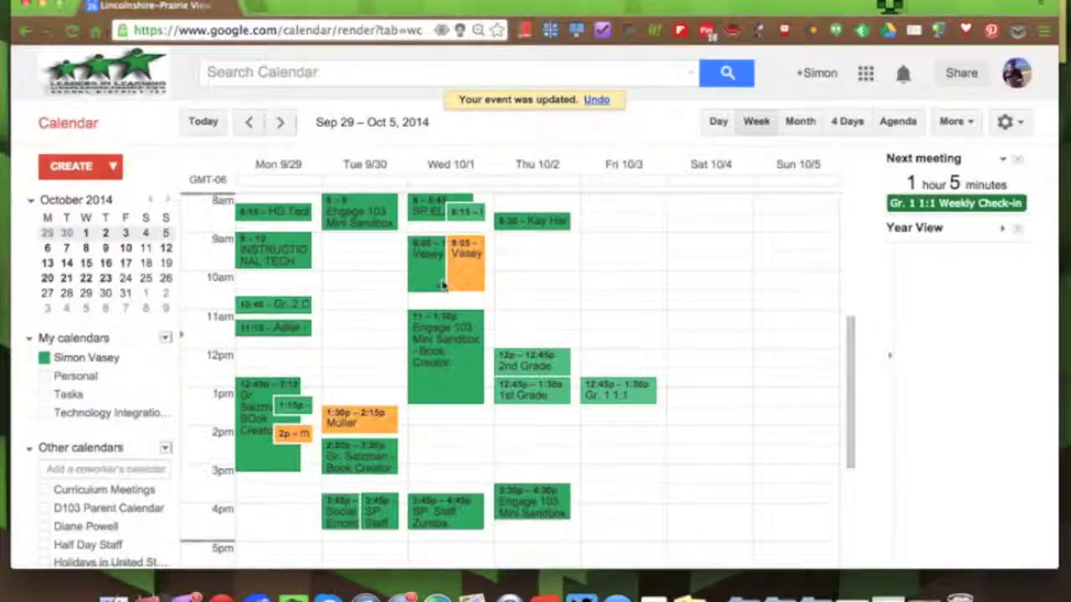
{"action": "left_click_drag", "start_coordinate": [433, 289], "coordinate": [432, 266]}
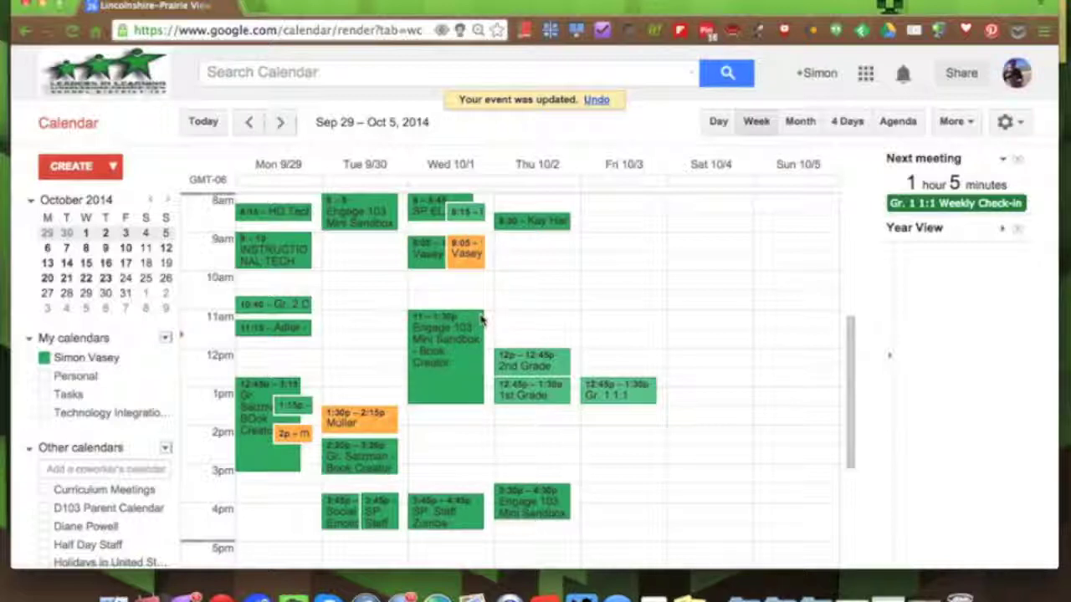
{"action": "left_click", "coordinate": [422, 265]}
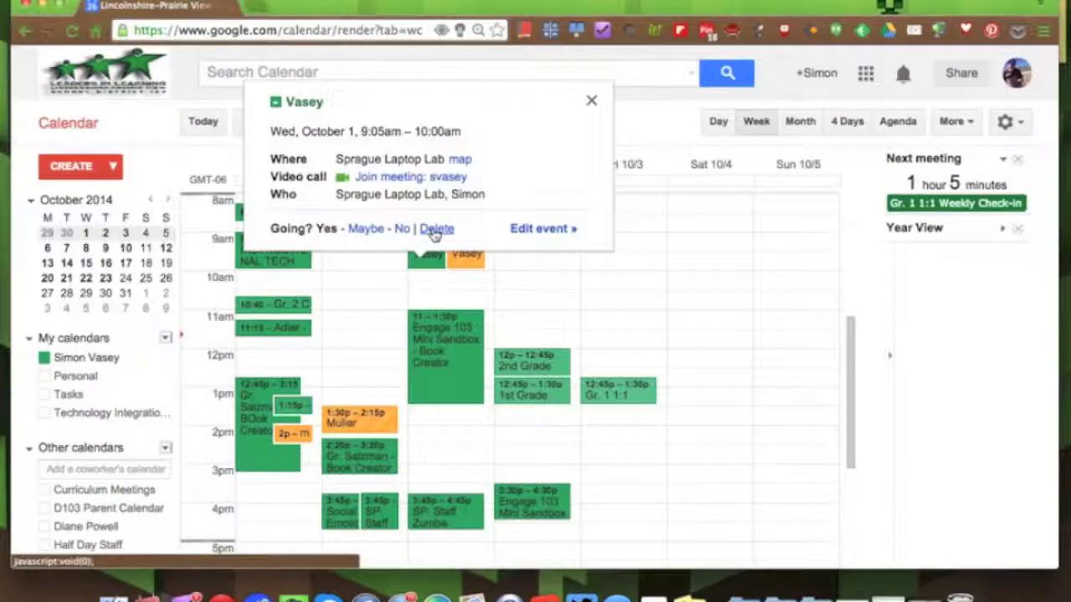
{"action": "left_click", "coordinate": [435, 228]}
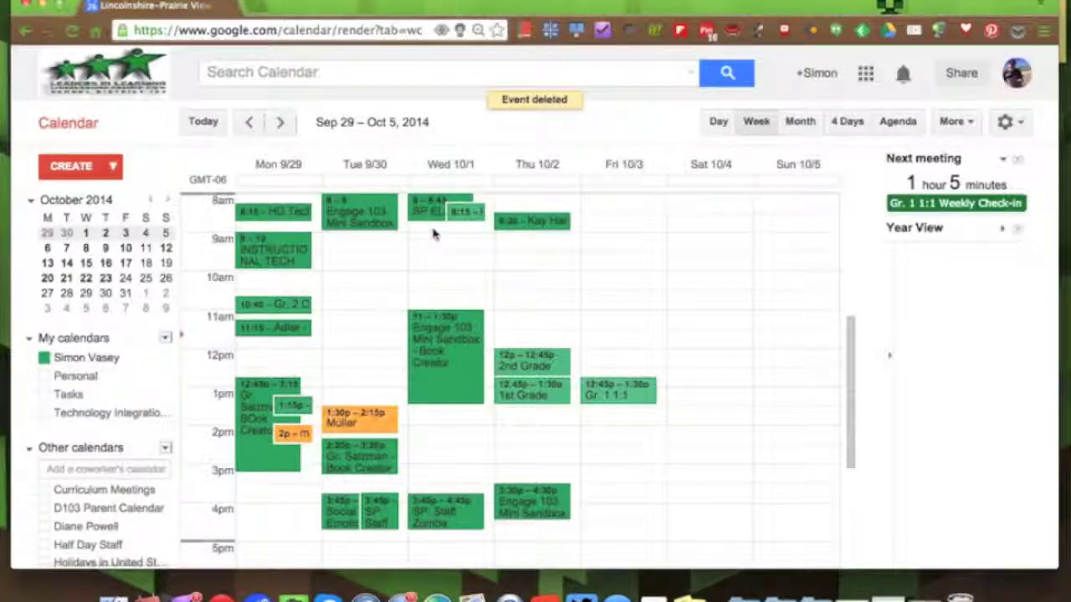